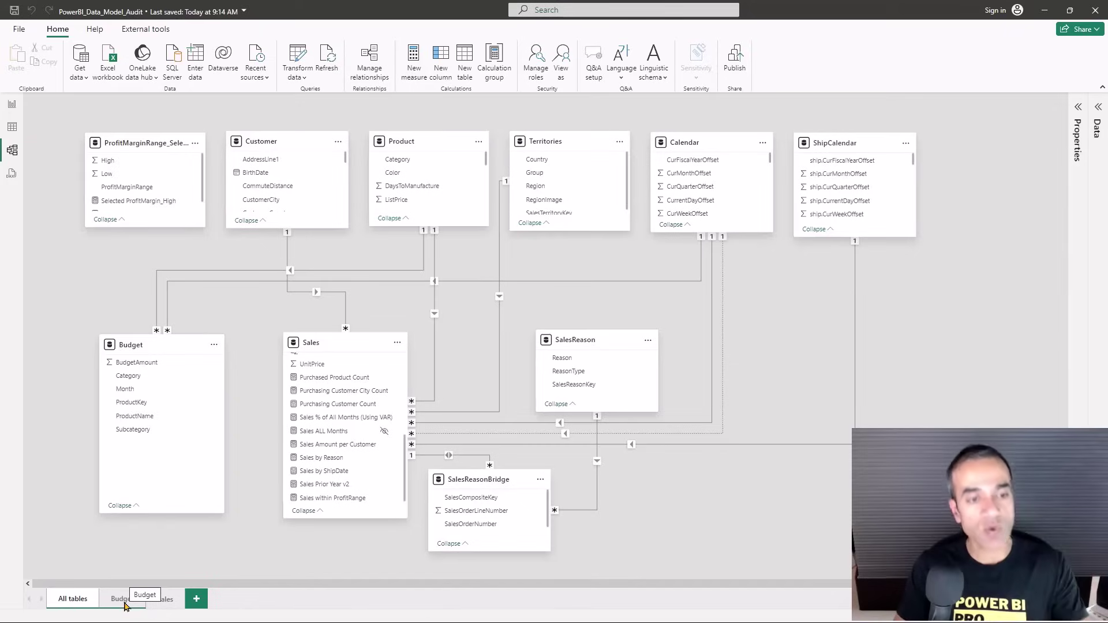
- Switch through the Budget layout to the Sales layout and select the Sales table
left_click(125, 607)
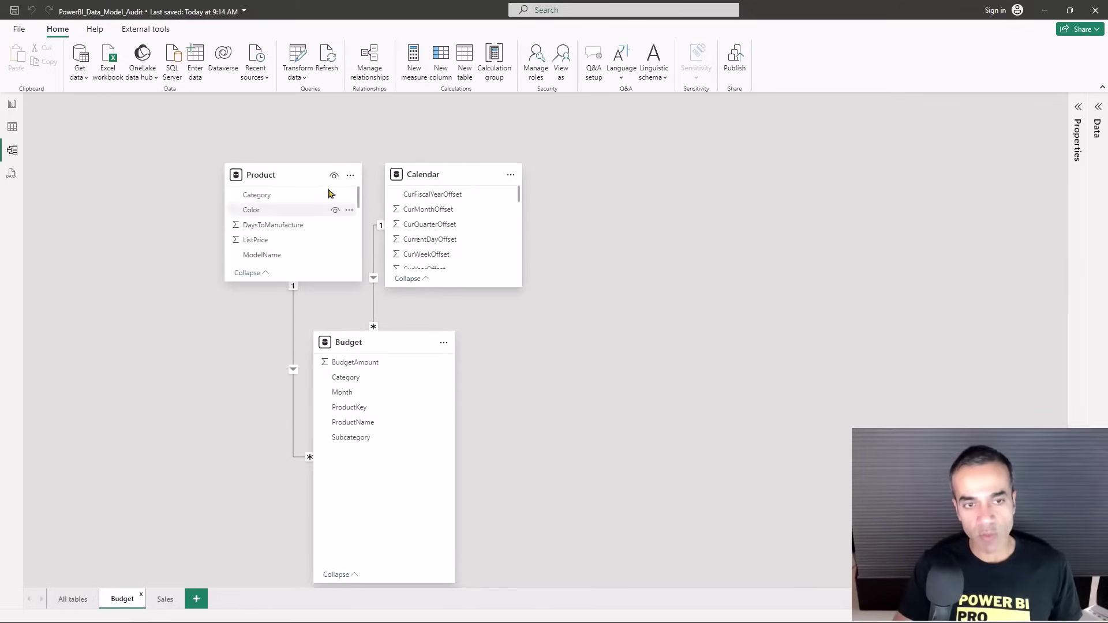
left_click(164, 600)
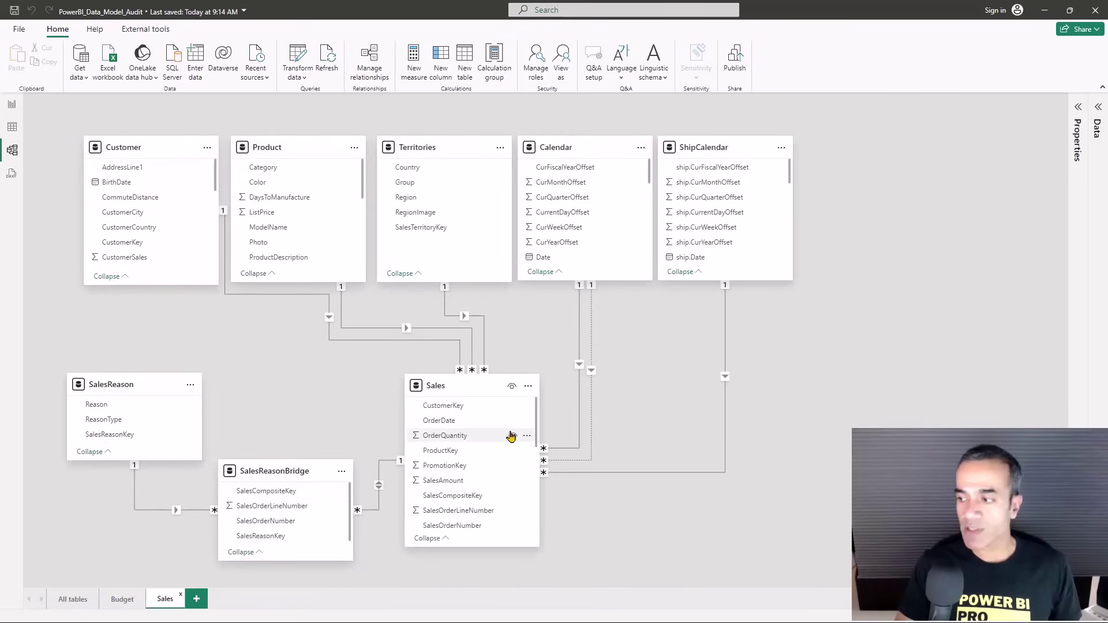
left_click(461, 386)
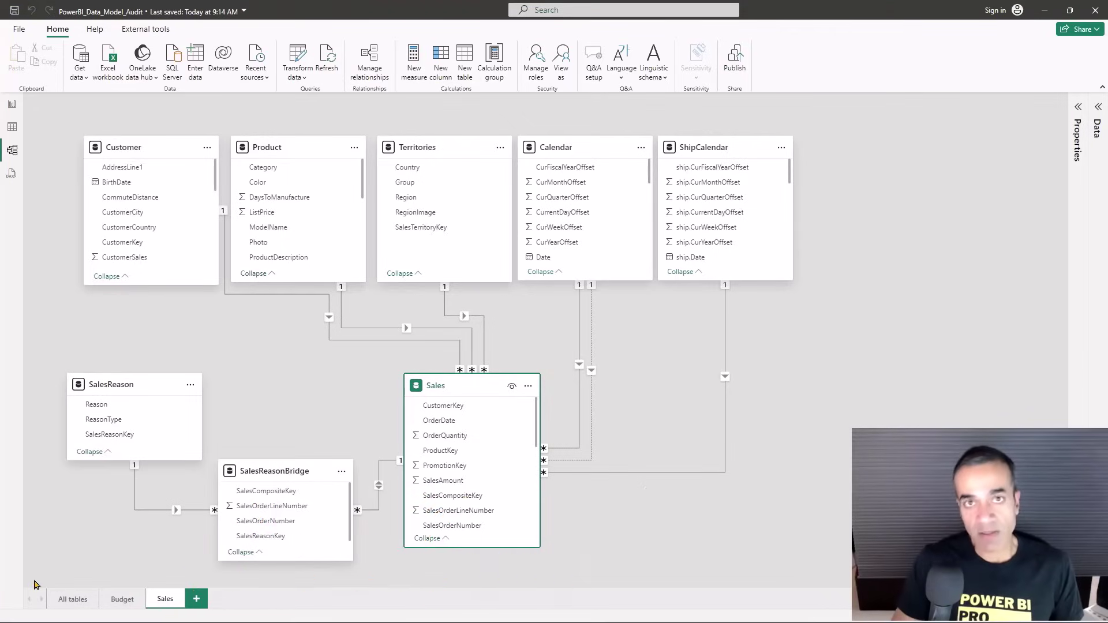
- Return to the All tables layout and inspect the active and inactive Calendar-to-Sales relationships
left_click(63, 603)
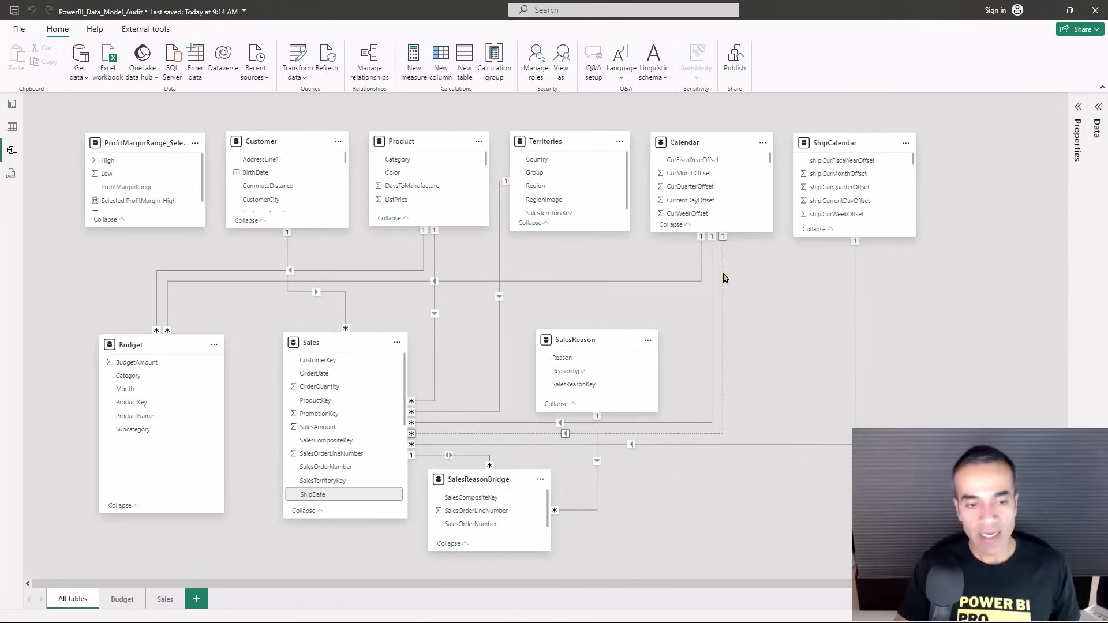
left_click(346, 345)
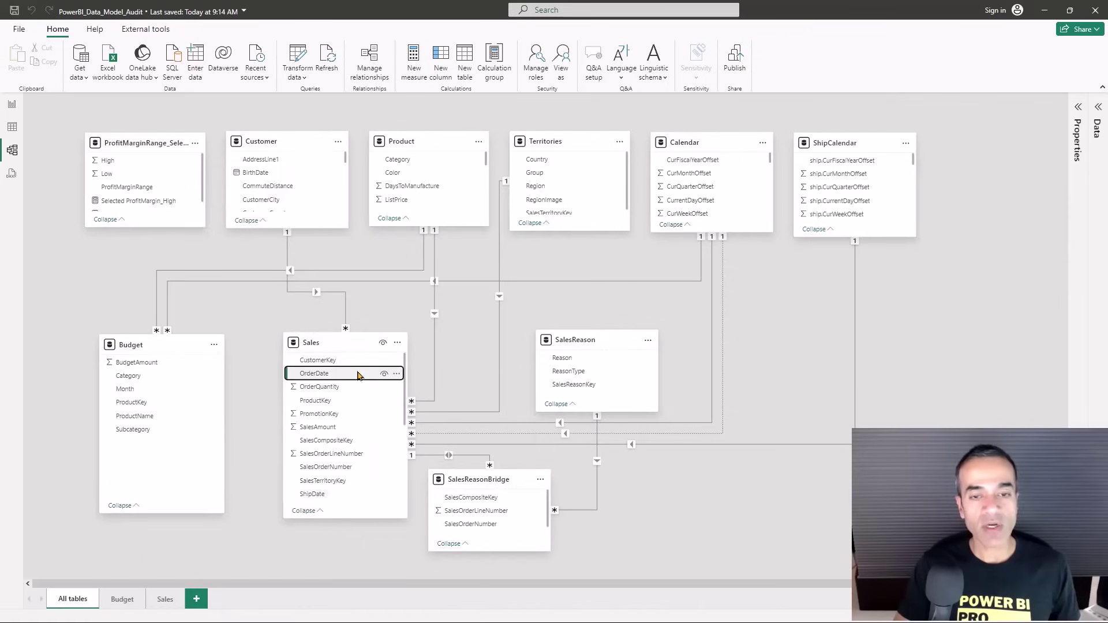
left_click(712, 271)
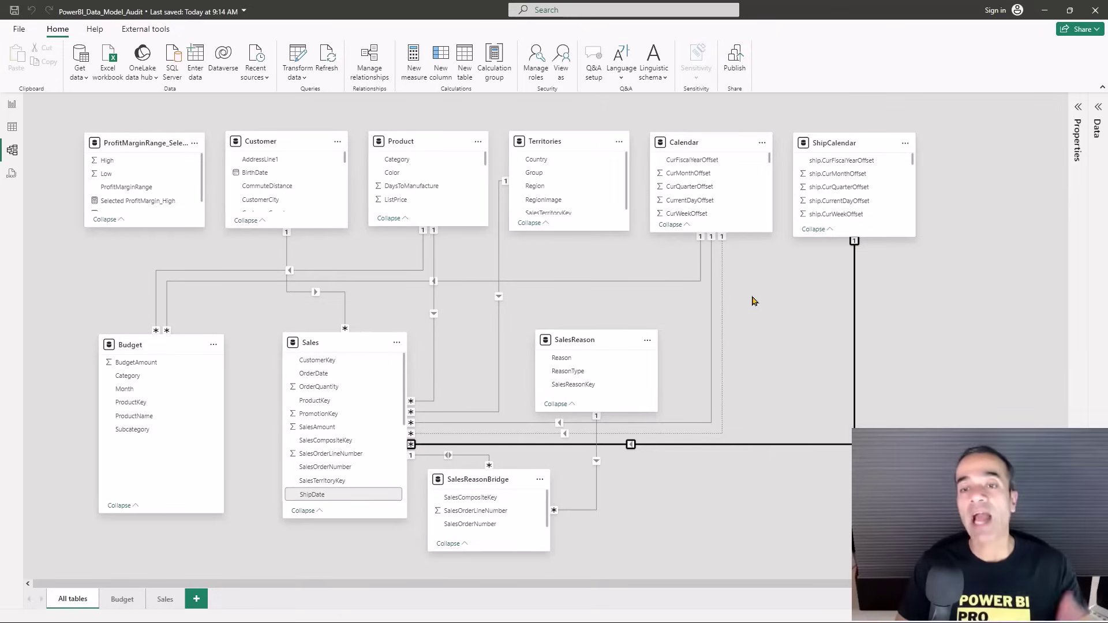
left_click(722, 249)
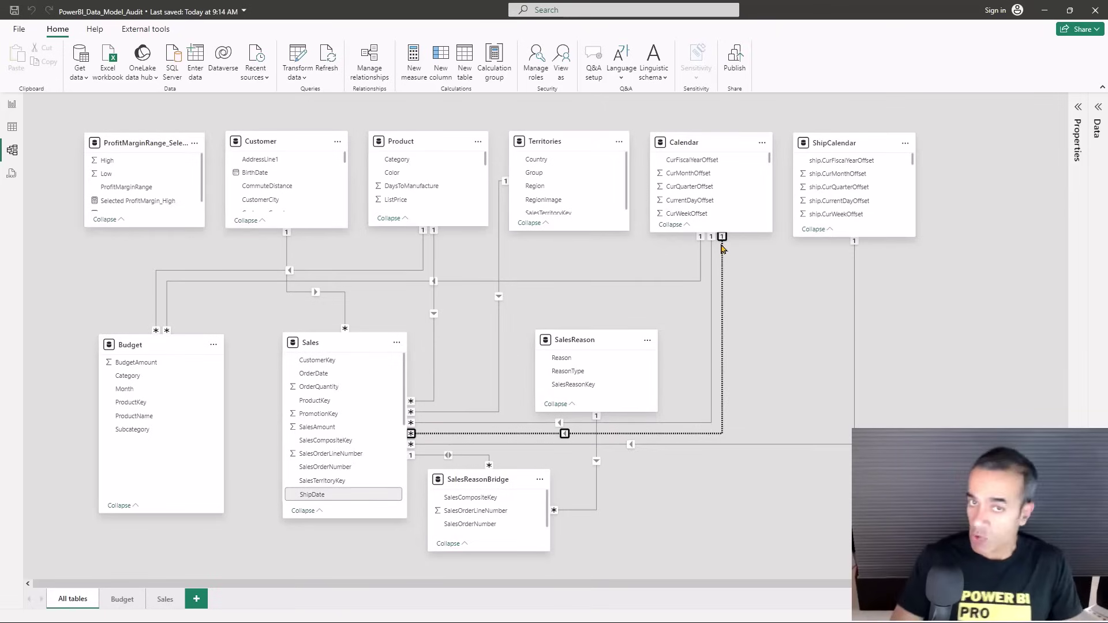
left_click(697, 300)
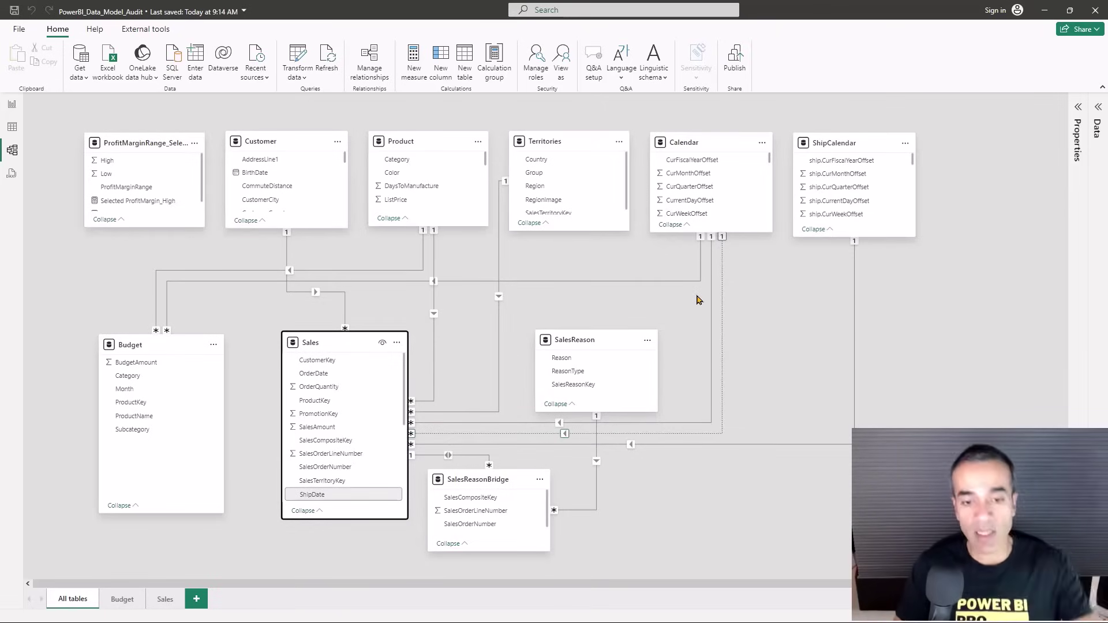
left_click(452, 458)
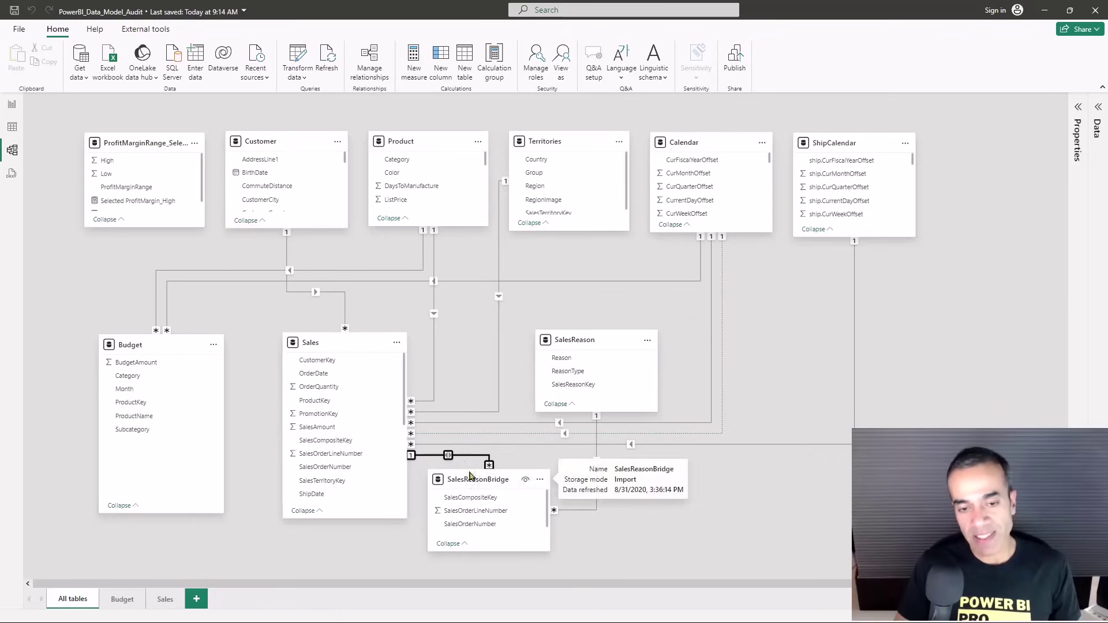
left_click_drag(397, 445, 584, 390)
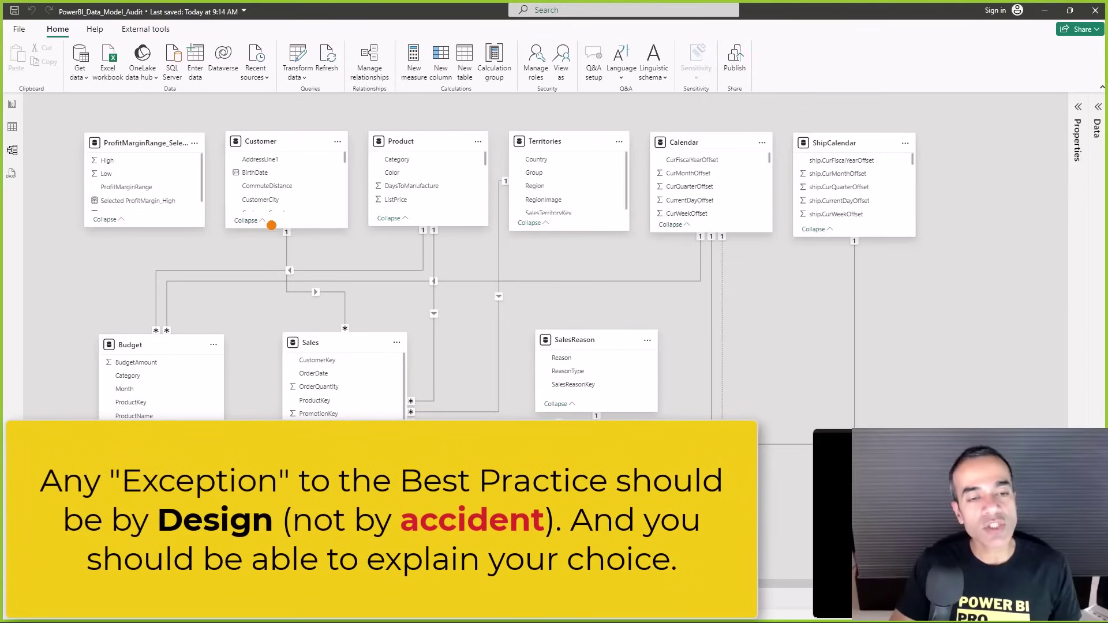
left_click_drag(271, 225, 272, 317)
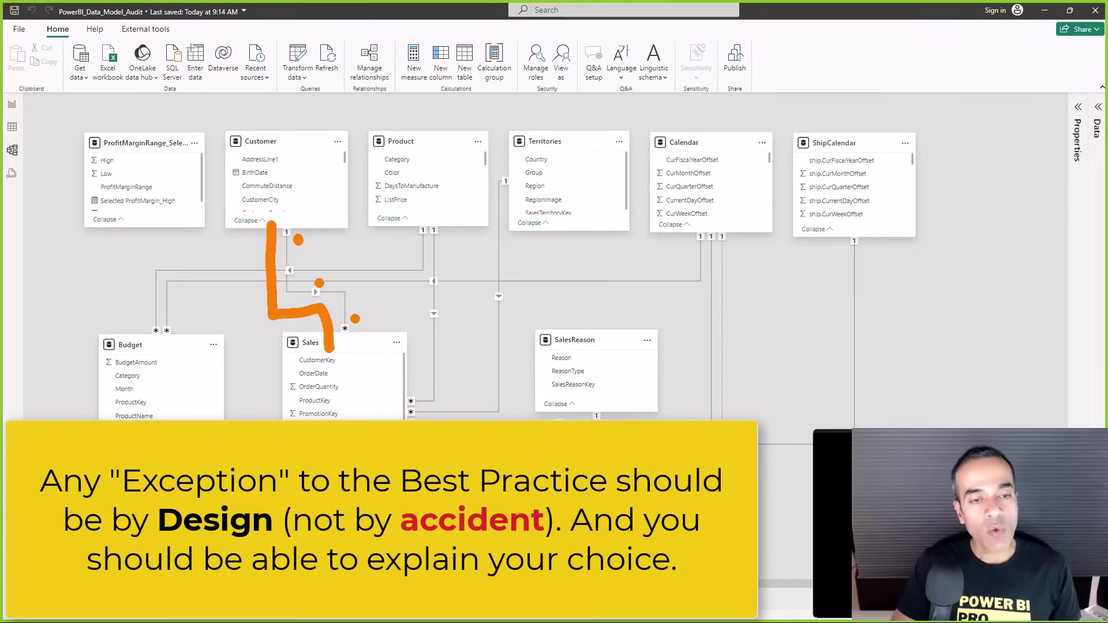
key("Escape")
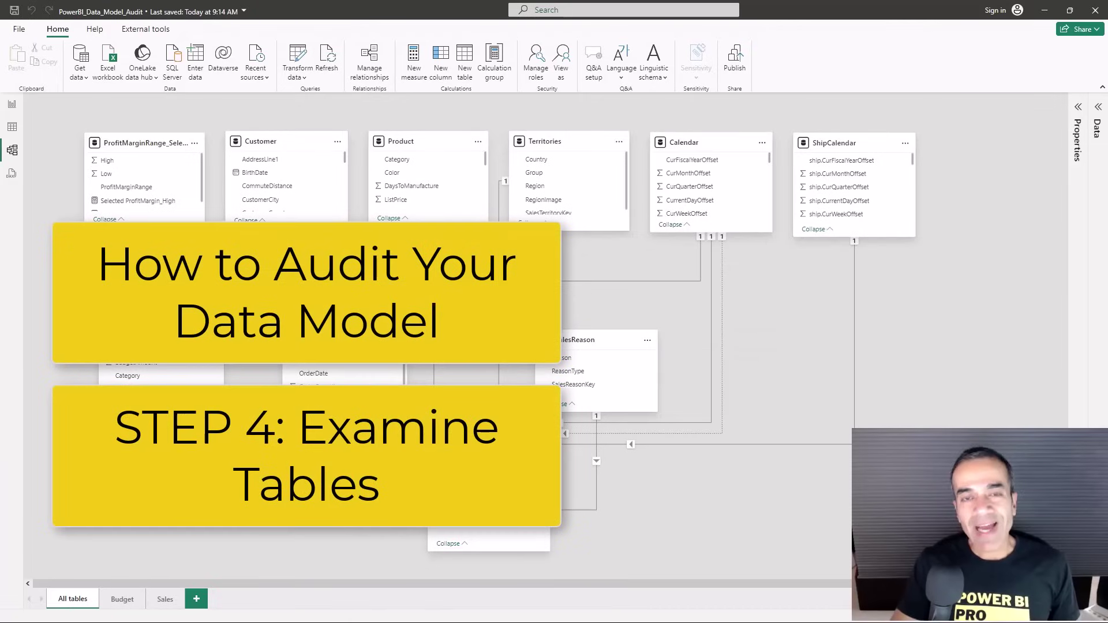
left_click(425, 151)
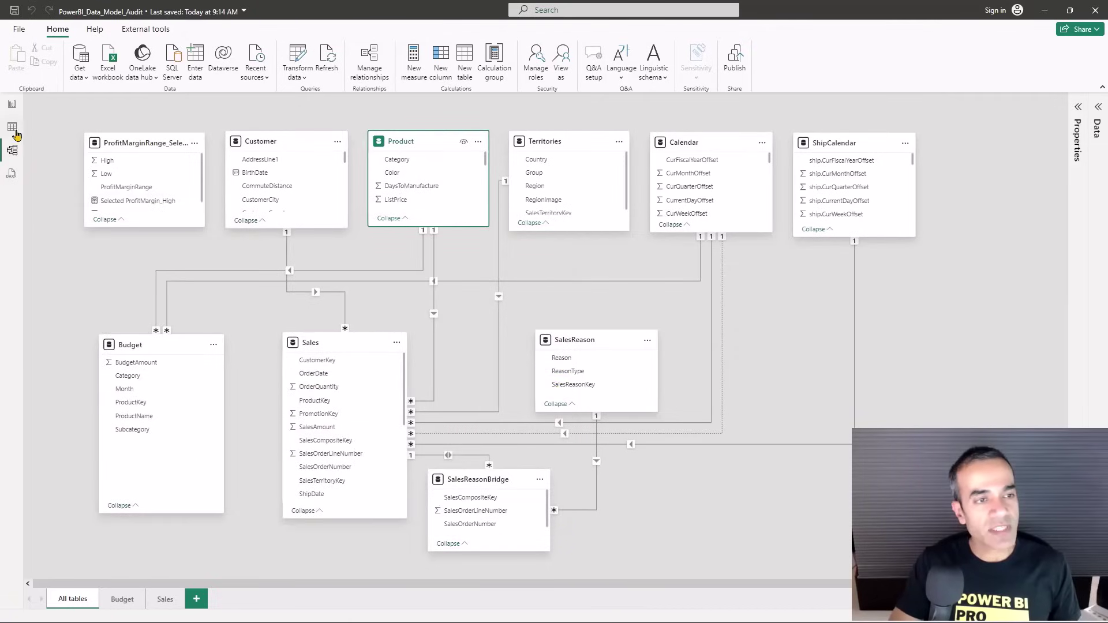
left_click(13, 127)
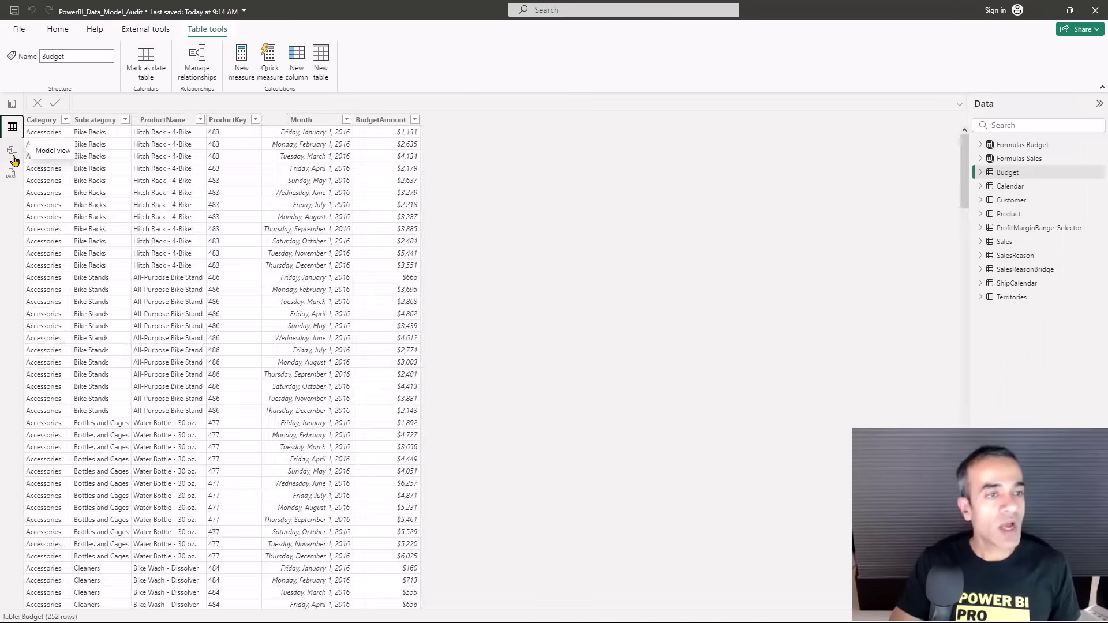
left_click(13, 152)
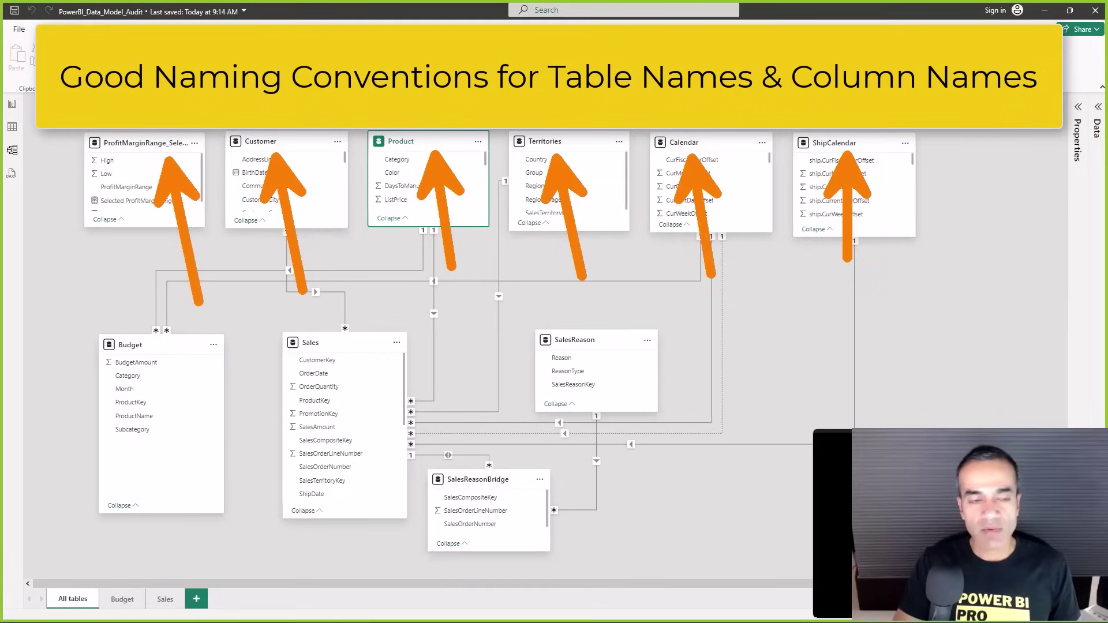
left_click(12, 127)
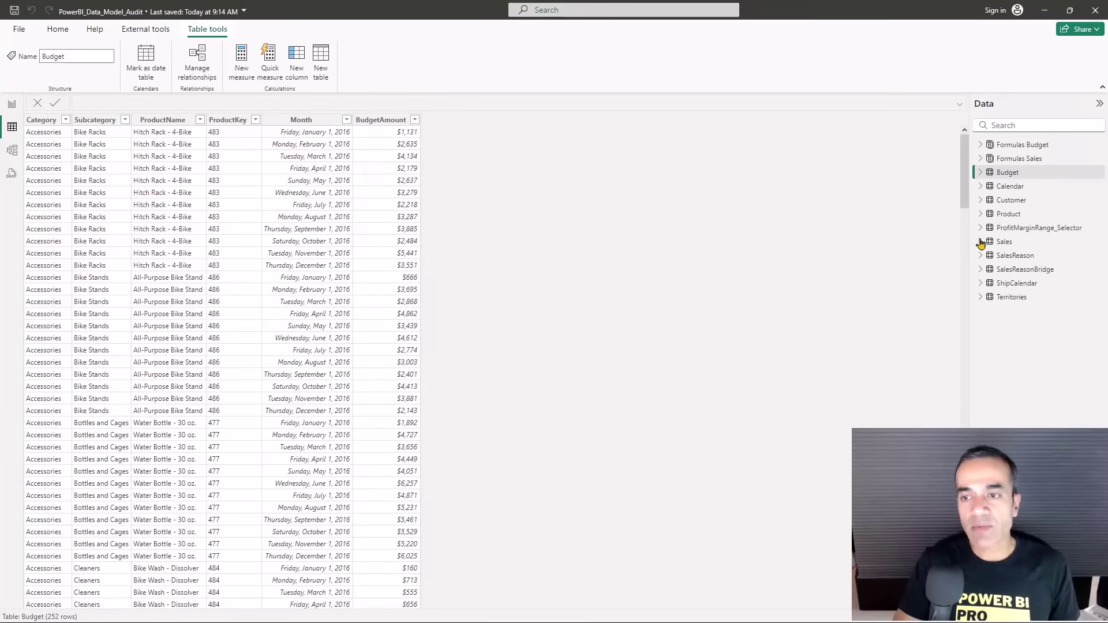
left_click(1003, 243)
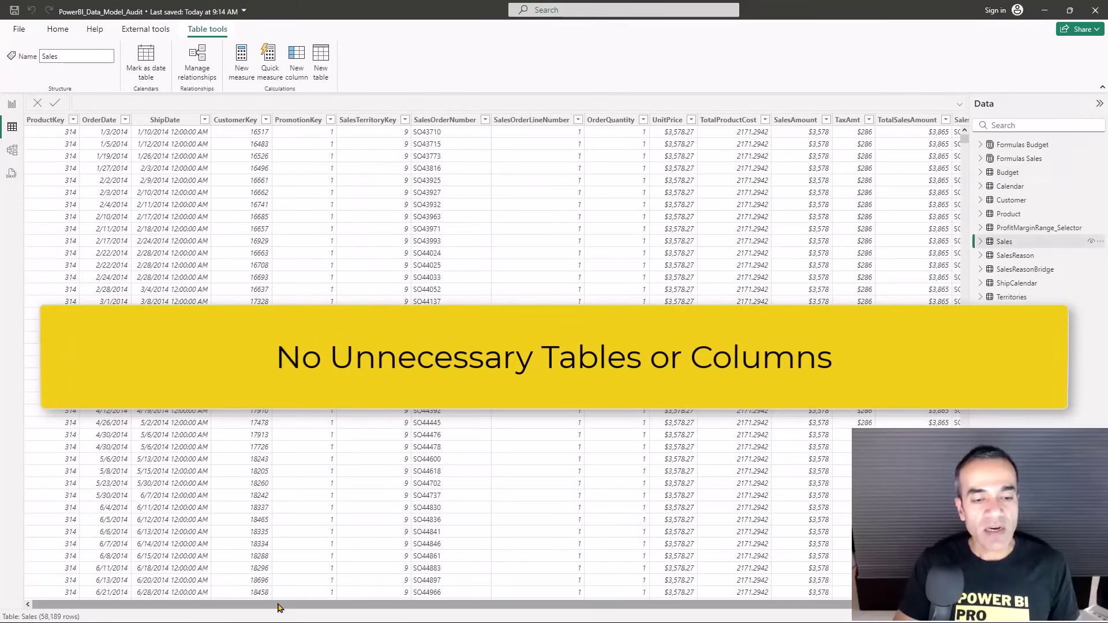
left_click_drag(278, 607, 230, 611)
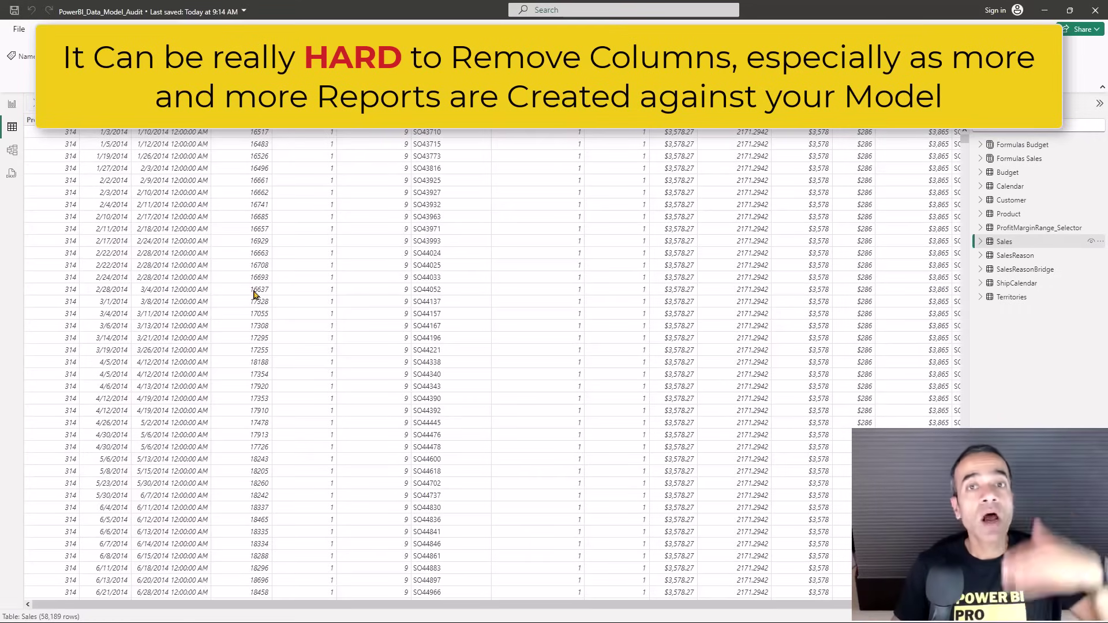
left_click(14, 153)
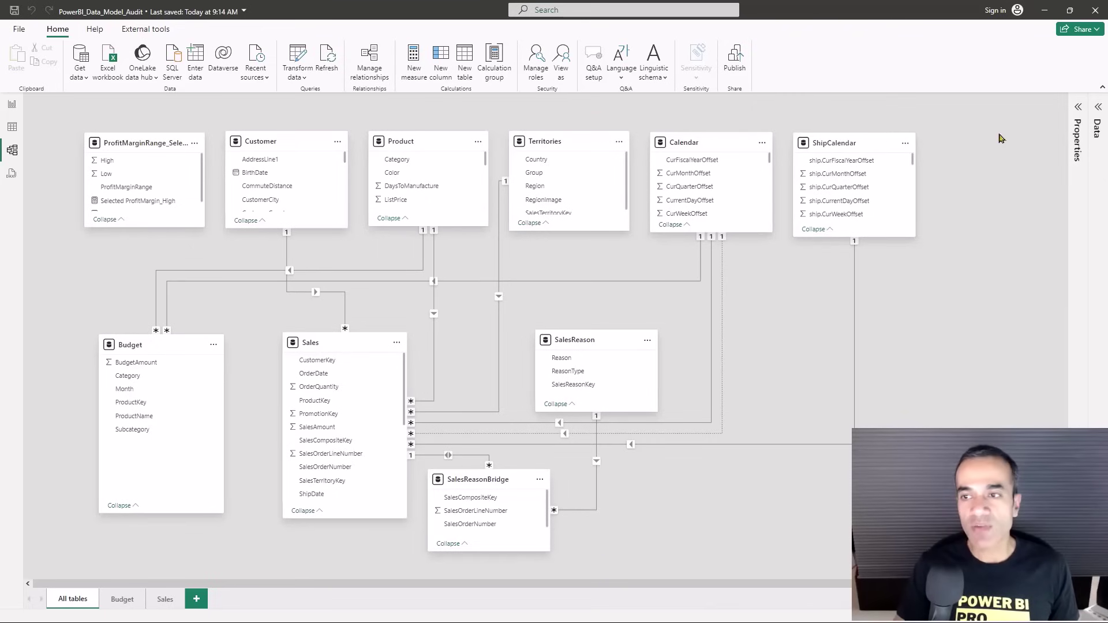
- Review the measures listed under Formulas Budget and Formulas Sales in the Data pane
left_click(1098, 122)
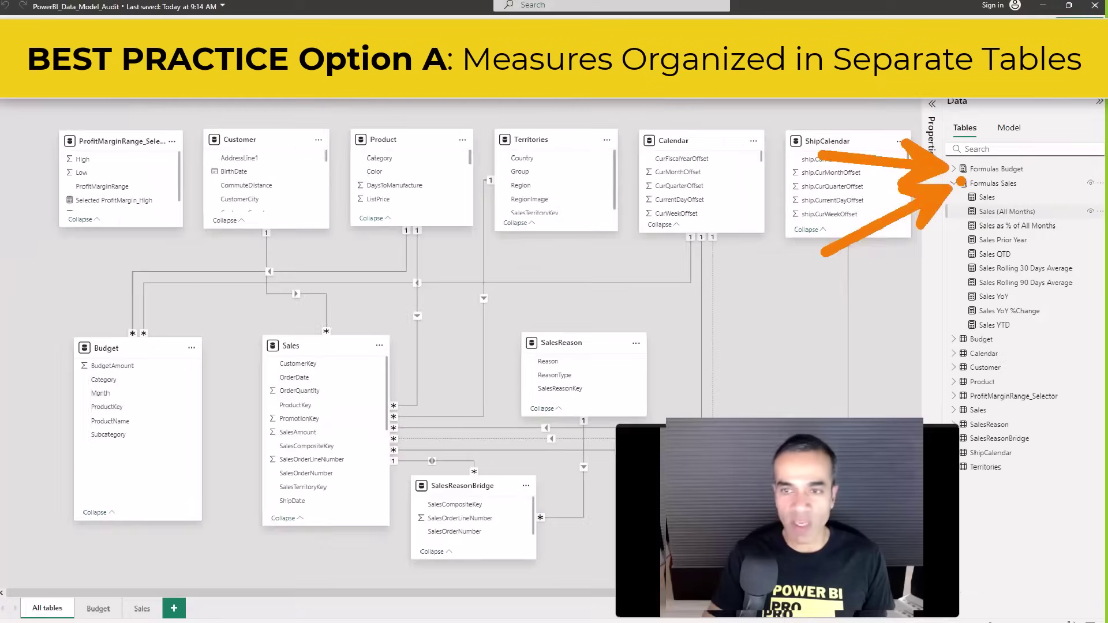
left_click(958, 171)
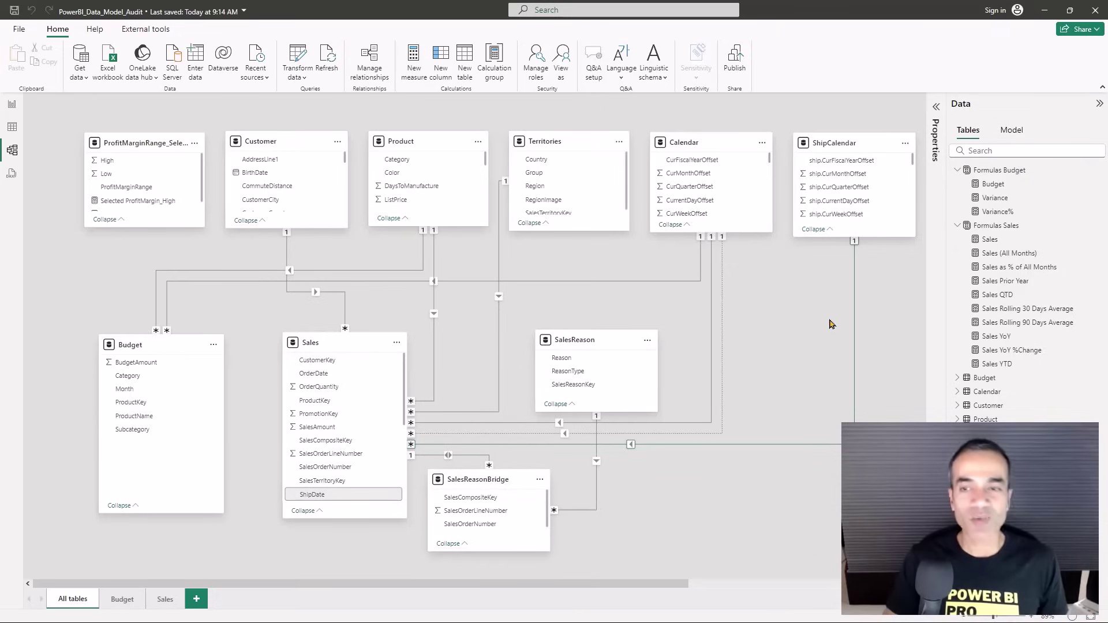
left_click(958, 169)
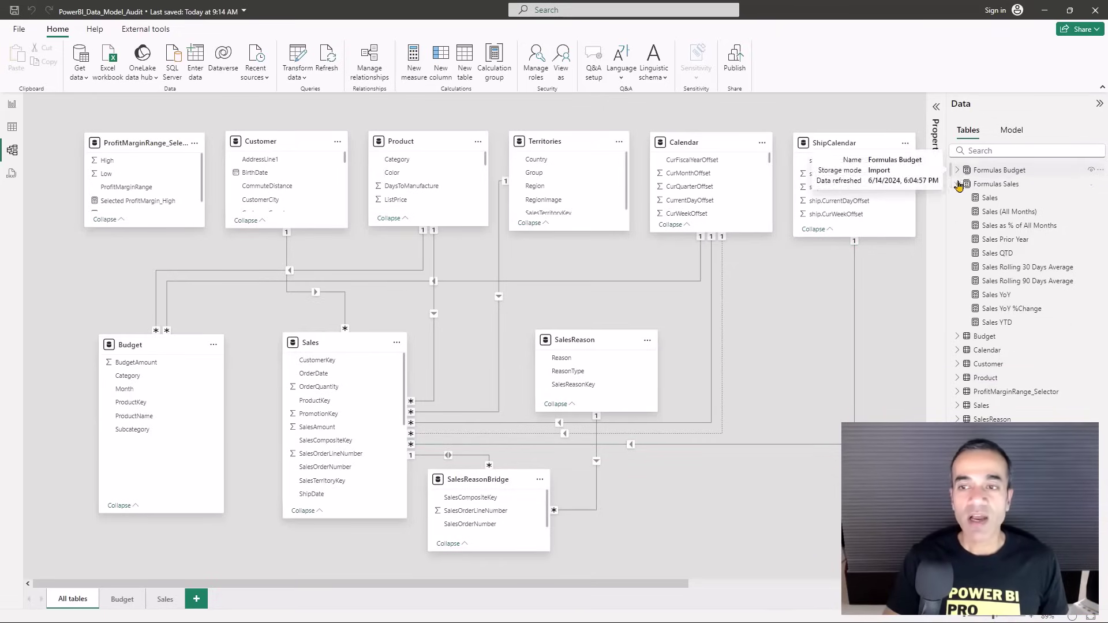
left_click(957, 184)
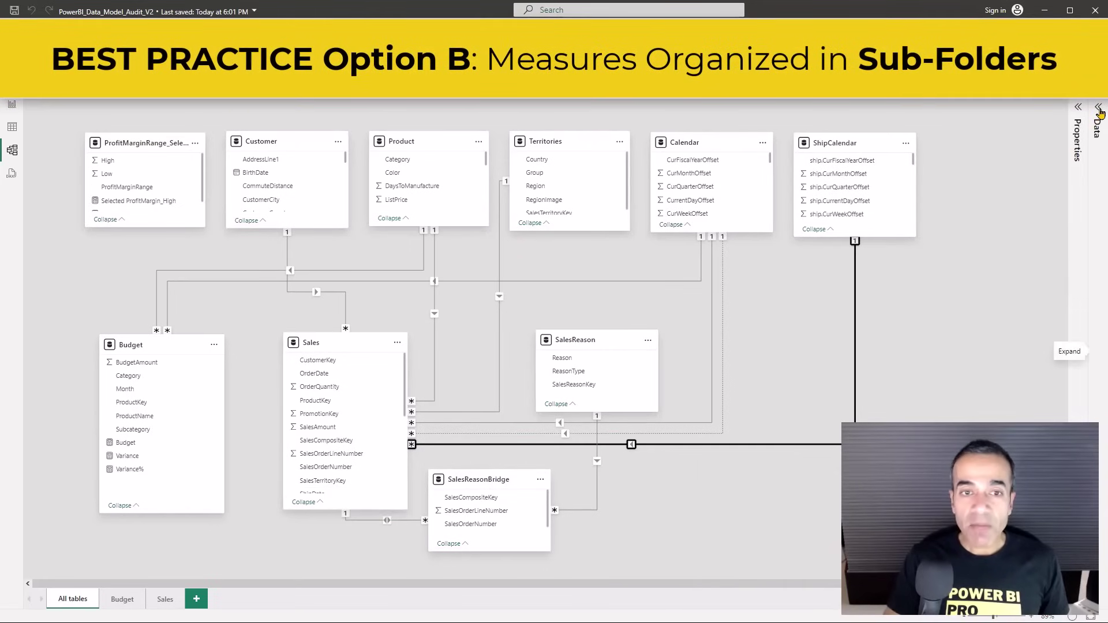
- Review the Sales table's Measures subfolder in the Data pane and collapse Sales
left_click(1100, 113)
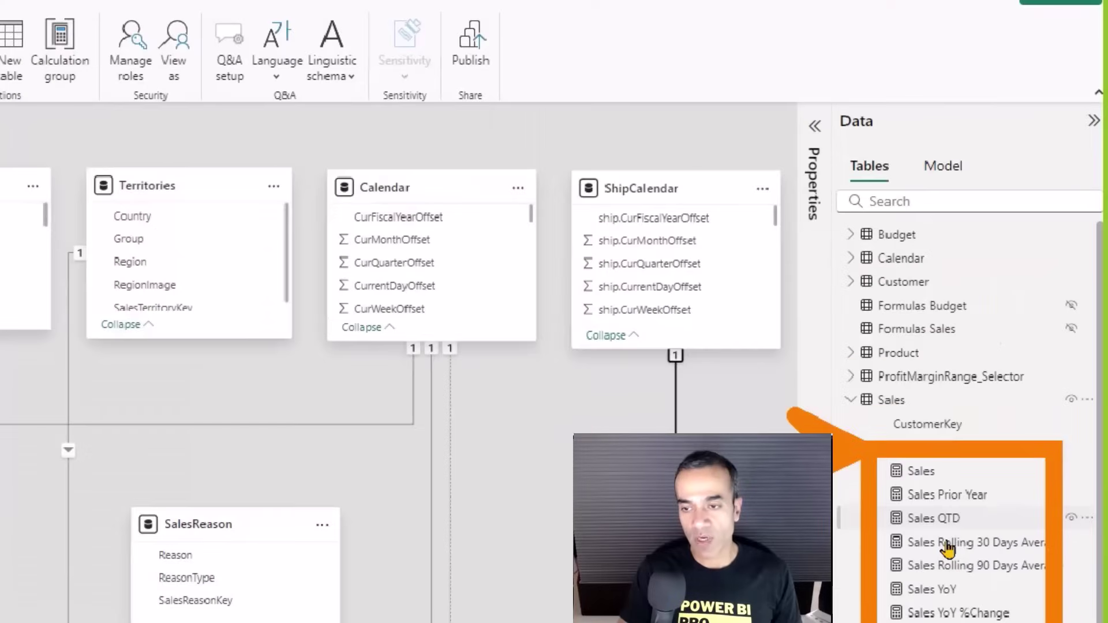
left_click(870, 450)
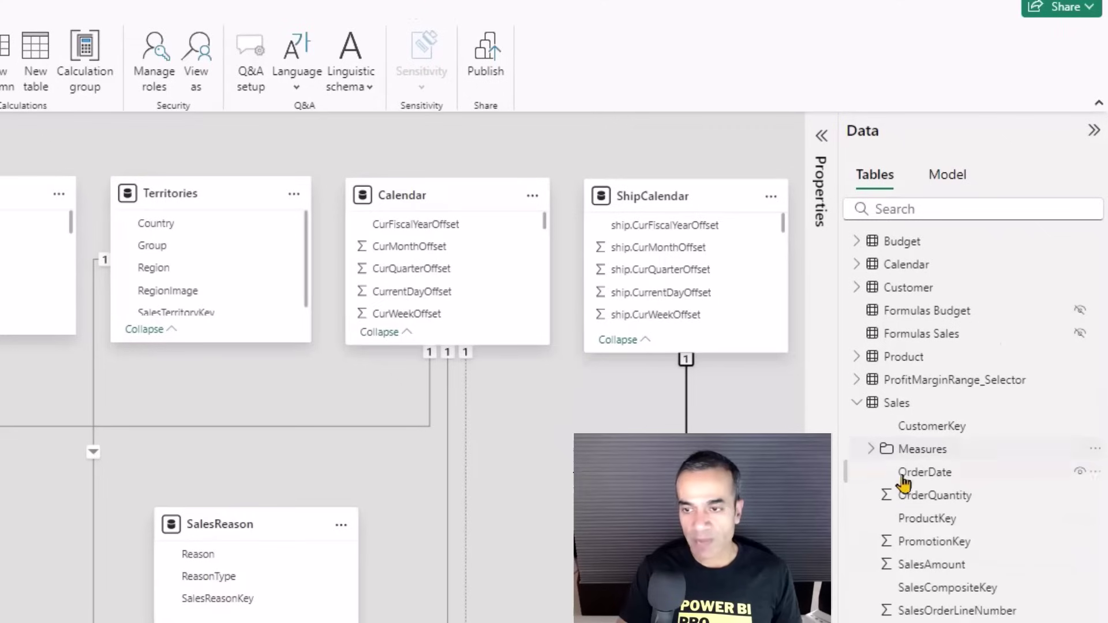
left_click(858, 404)
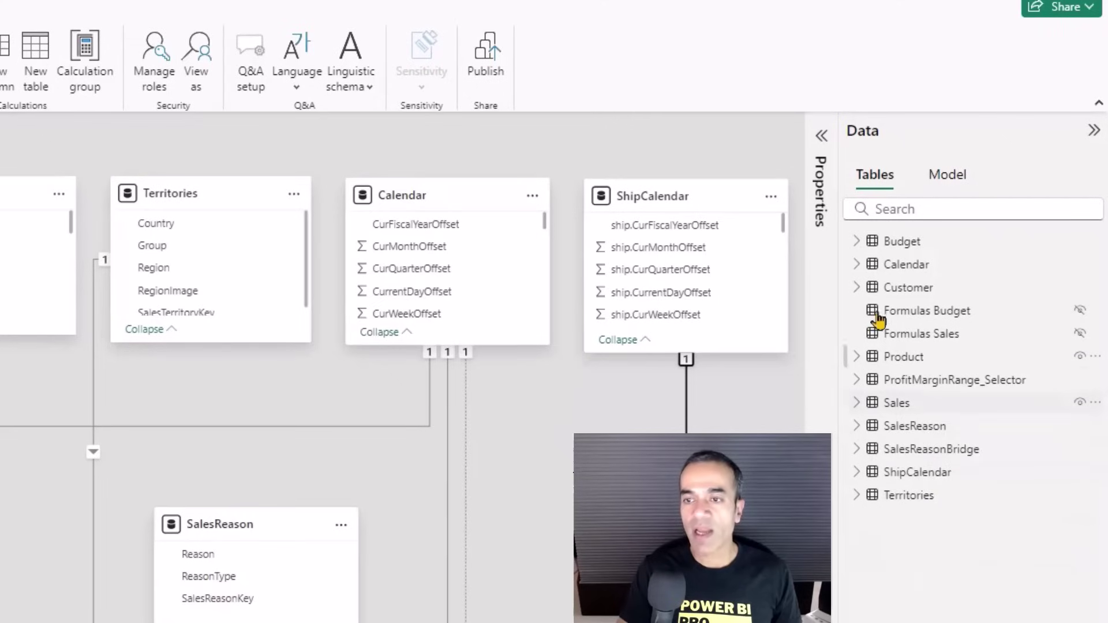
- Expand Budget and toggle its Measures subfolder to check the measures sit among its columns
left_click(858, 241)
left_click(871, 313)
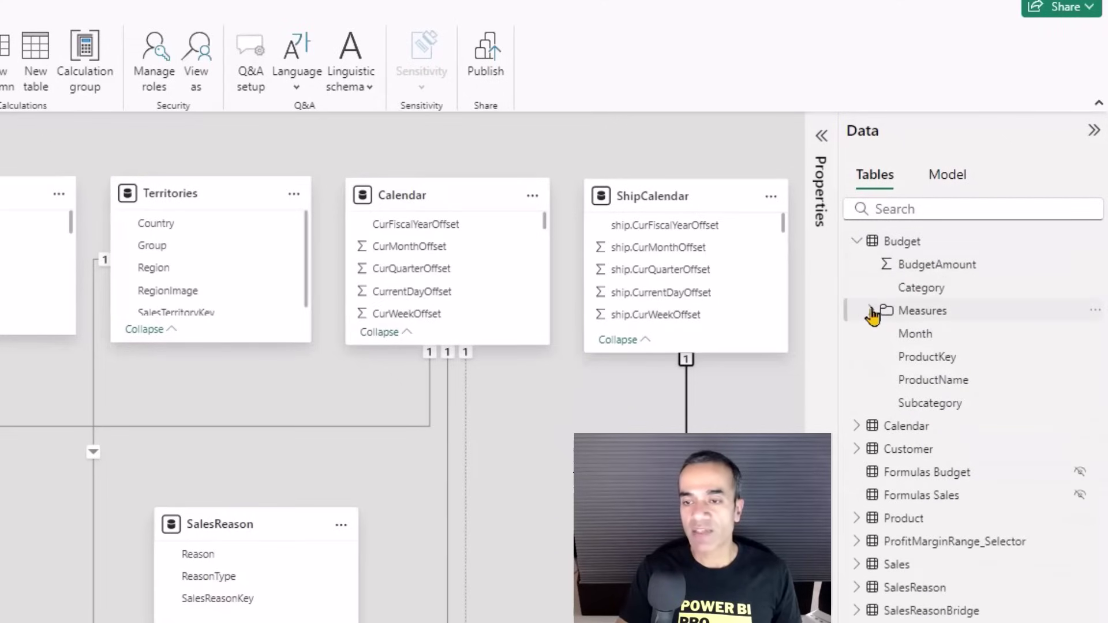
left_click(870, 311)
left_click(871, 312)
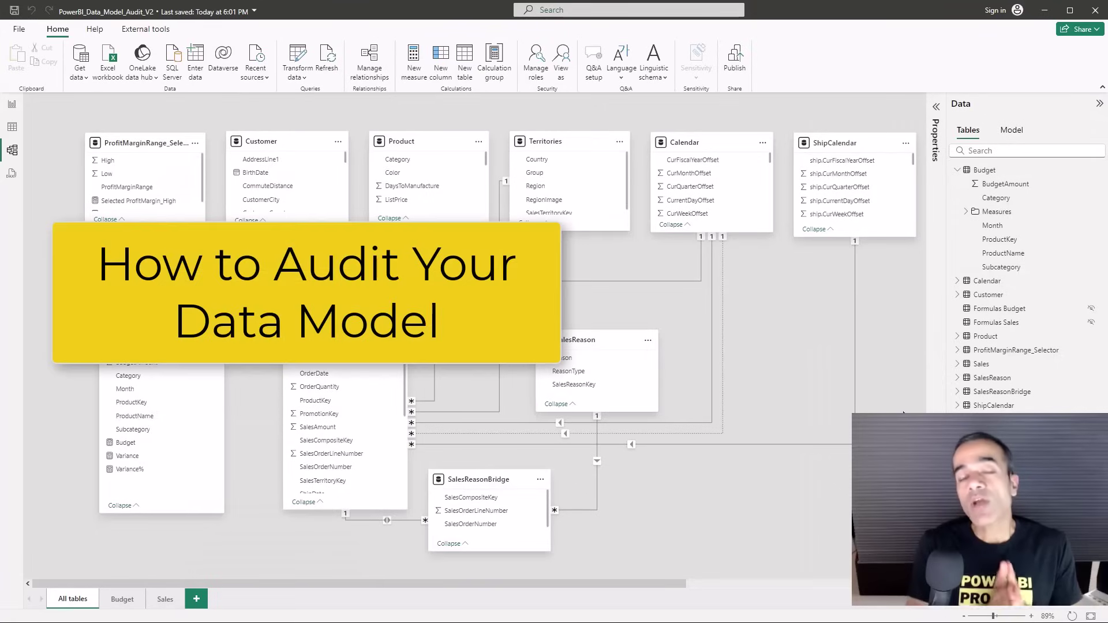